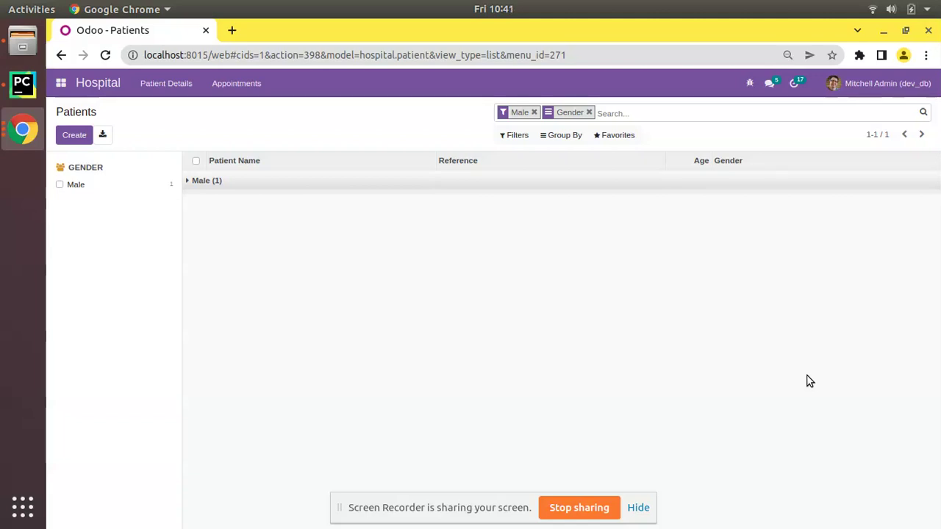
# Open the Apple appointment 123 from the Appointments list in edit mode
pyautogui.click(237, 84)
pyautogui.click(242, 109)
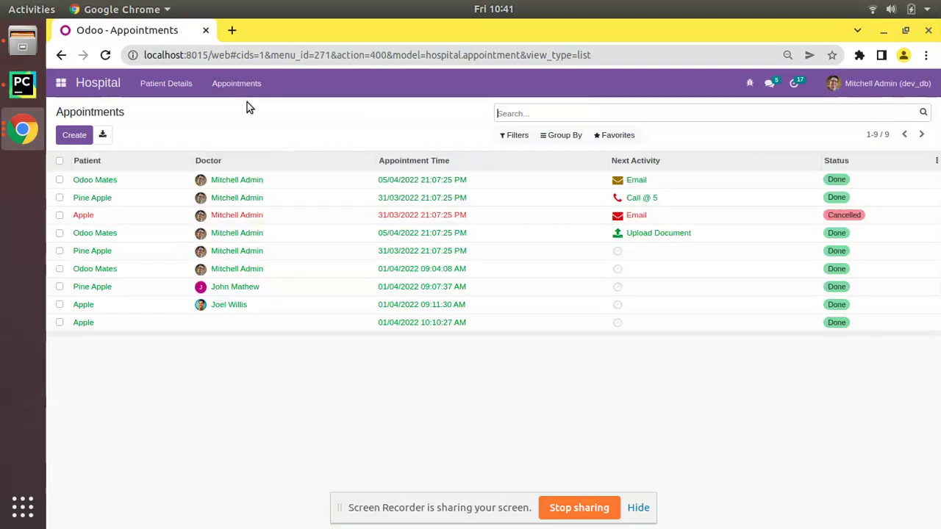
pyautogui.click(117, 214)
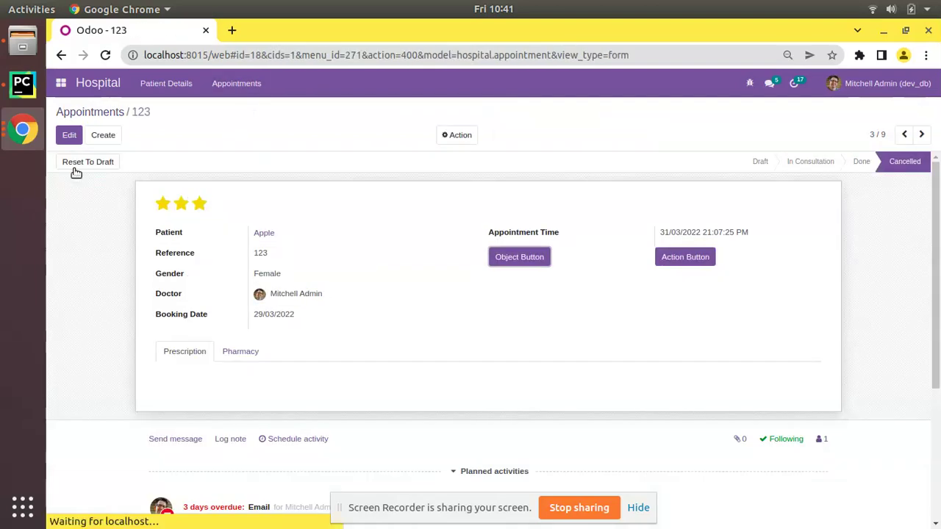
pyautogui.click(72, 134)
# Add an empty line under the three products on the Pharmacy tab
pyautogui.click(238, 355)
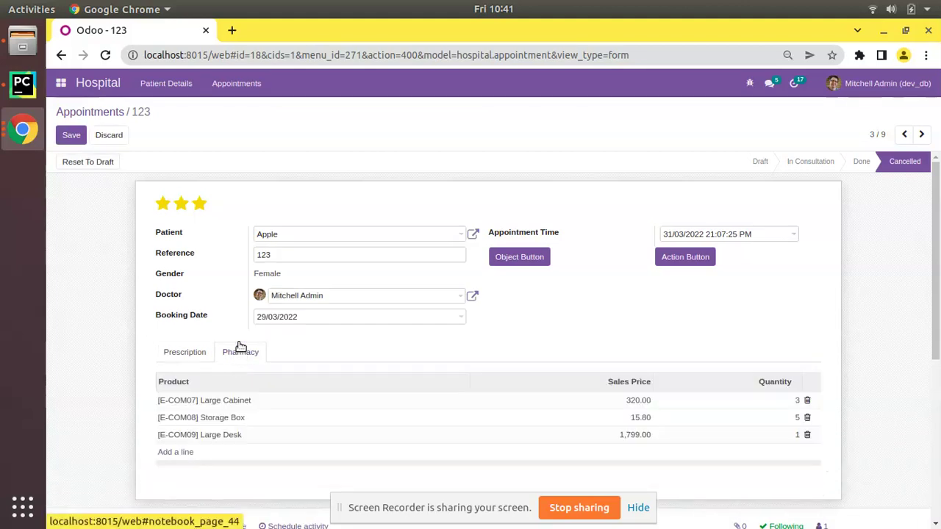
pyautogui.scroll(-2, 279, 349)
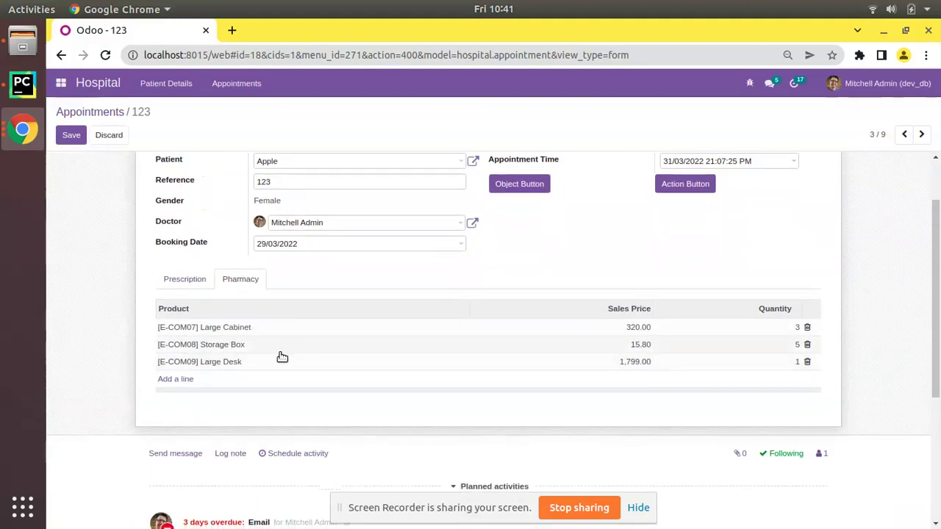
pyautogui.click(177, 379)
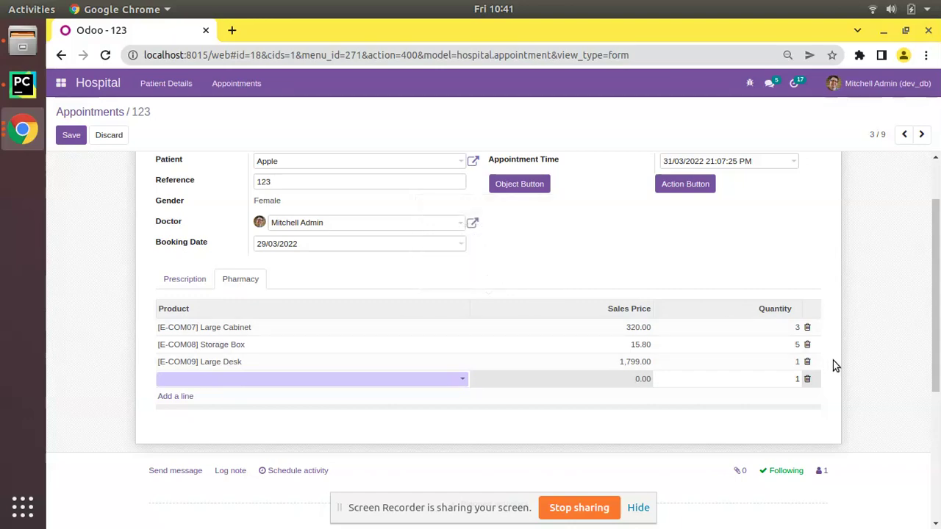
# In PyCharm, open appointment_view.xml and select the Pharmacy page definition
pyautogui.click(22, 84)
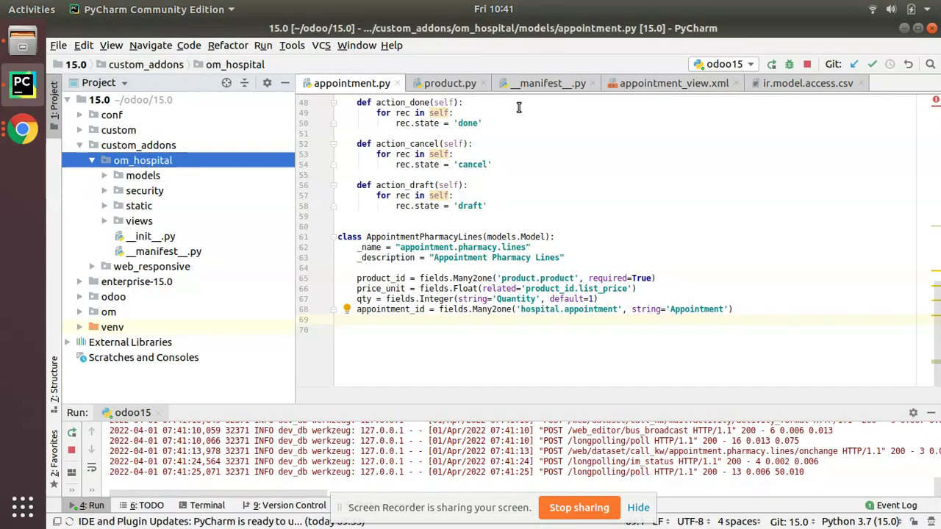
pyautogui.click(642, 84)
pyautogui.scroll(2, 581, 294)
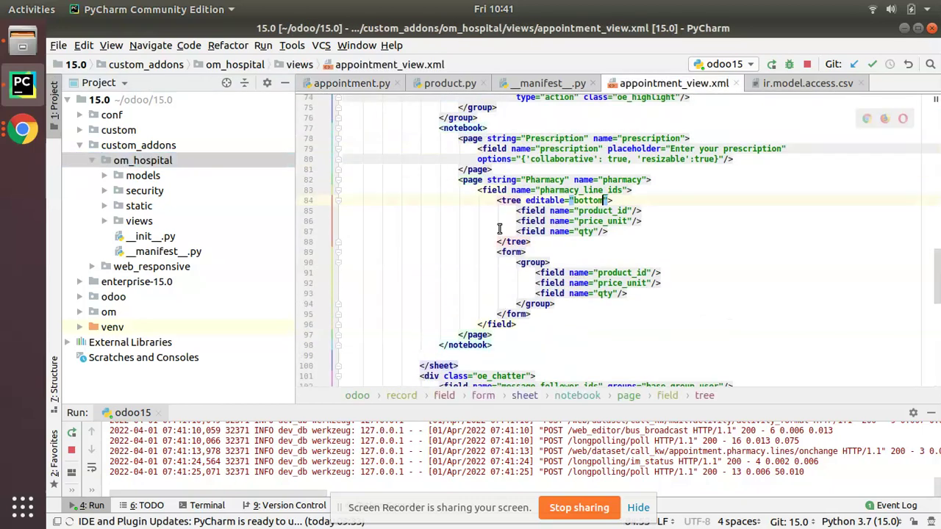
pyautogui.moveTo(567, 403); pyautogui.dragTo(566, 475)
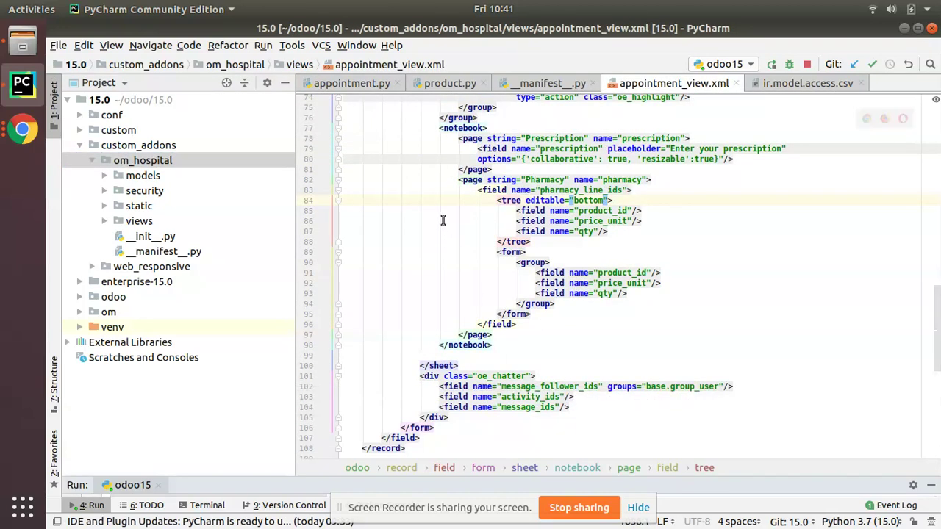
pyautogui.click(457, 181)
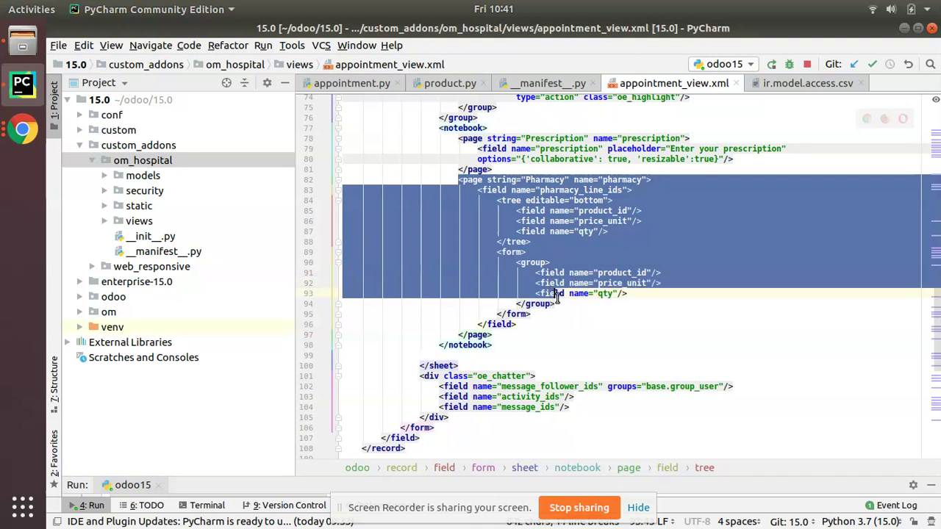
pyautogui.moveTo(457, 181); pyautogui.dragTo(515, 335)
pyautogui.moveTo(350, 193)
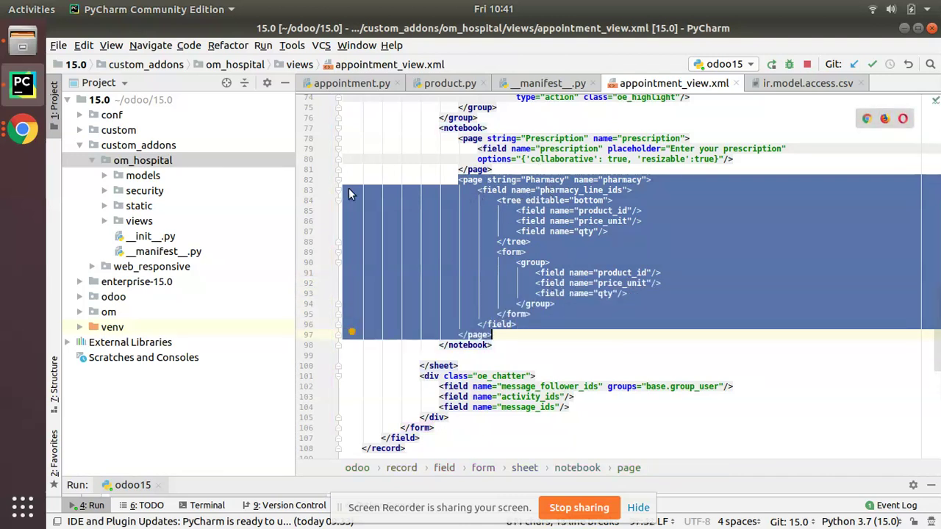
# Compare with the Odoo form, then select the pharmacy list's editable attribute
pyautogui.click(22, 129)
pyautogui.click(139, 103)
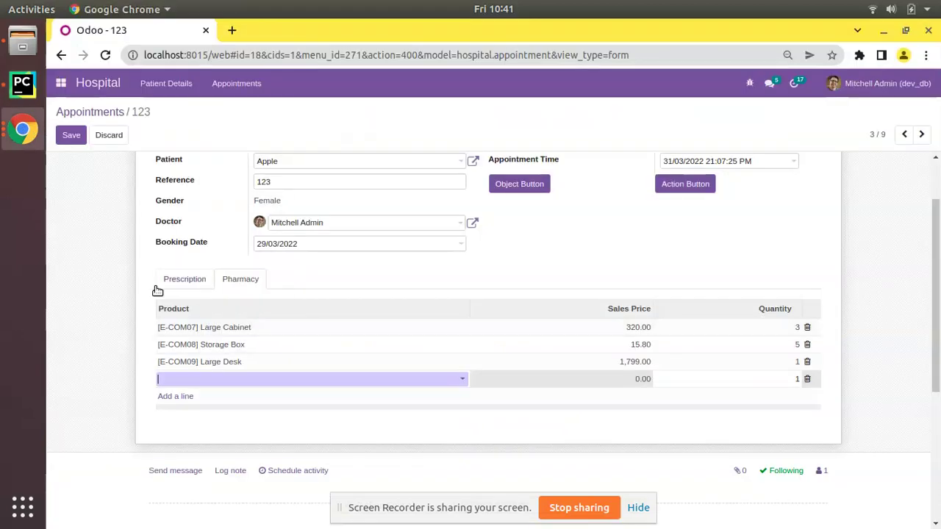
pyautogui.click(22, 84)
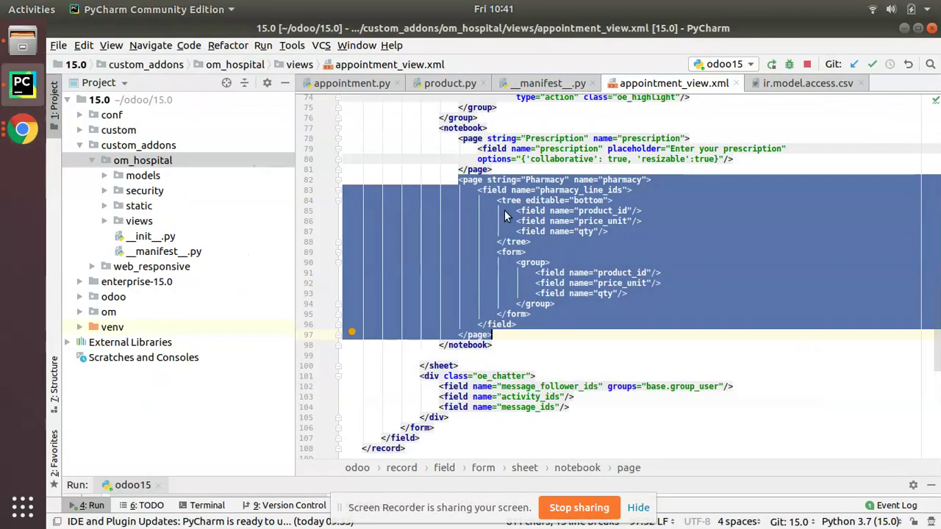
pyautogui.moveTo(525, 200)
pyautogui.mouseDown()
pyautogui.moveTo(596, 210)
pyautogui.moveTo(608, 200)
pyautogui.mouseUp()
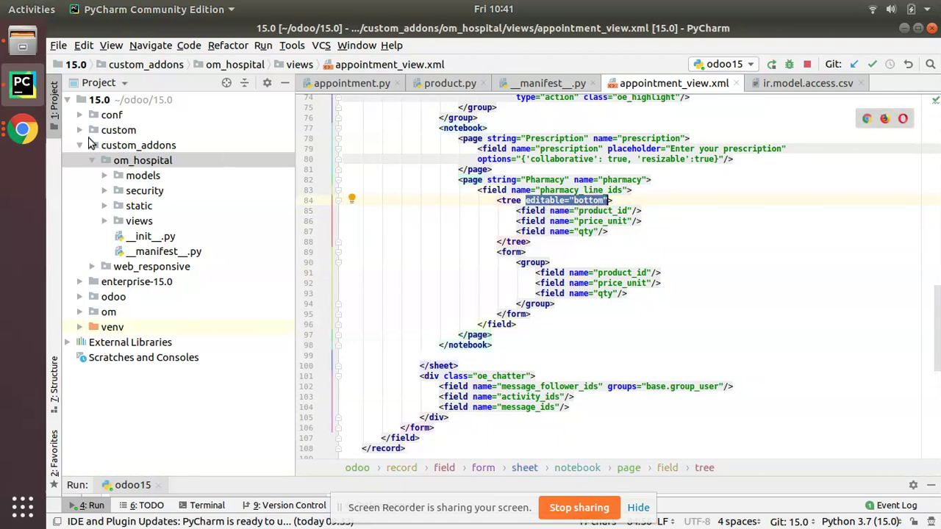
# In Odoo, save appointment 123, re-enter edit mode and add another empty pharmacy line
pyautogui.click(23, 130)
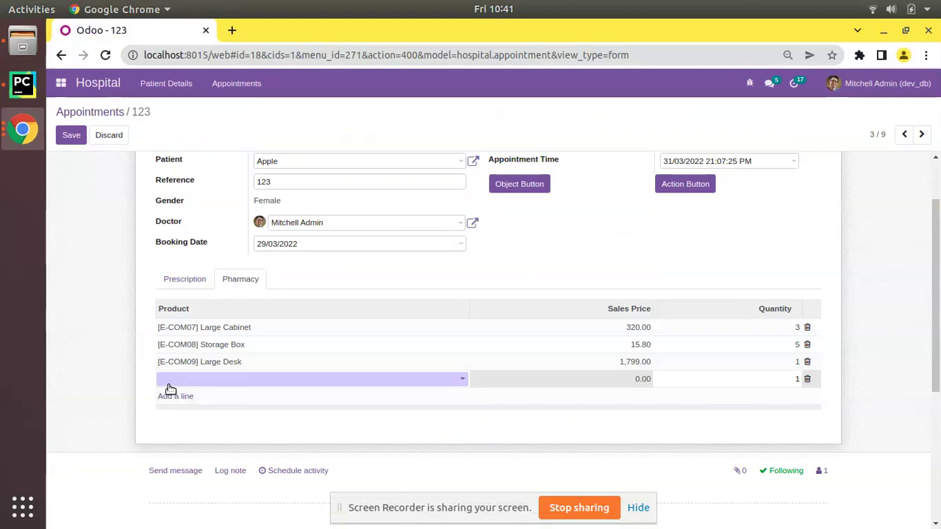
pyautogui.moveTo(312, 344)
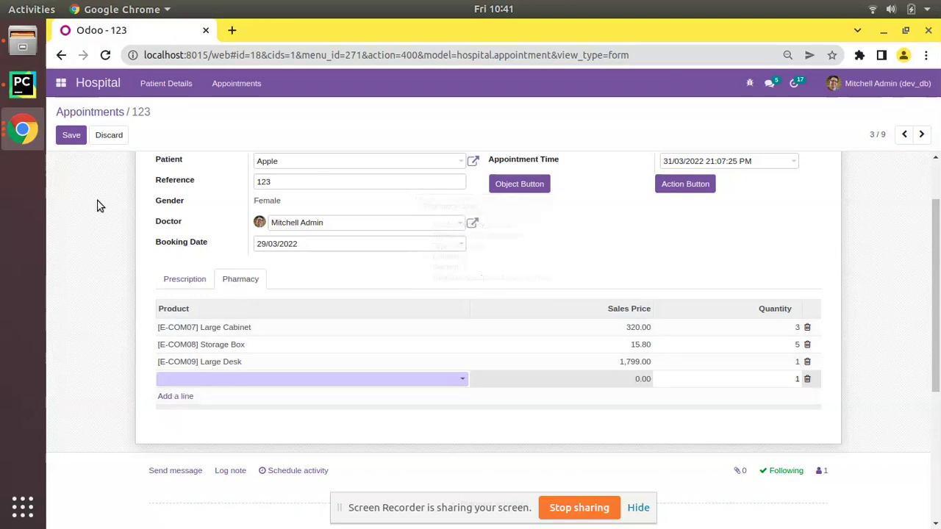
pyautogui.click(68, 136)
pyautogui.click(67, 136)
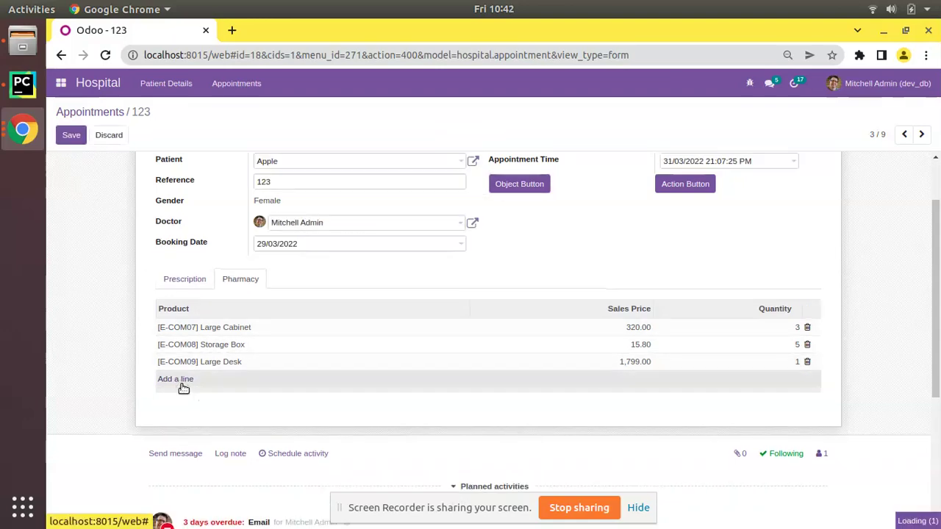
pyautogui.click(181, 380)
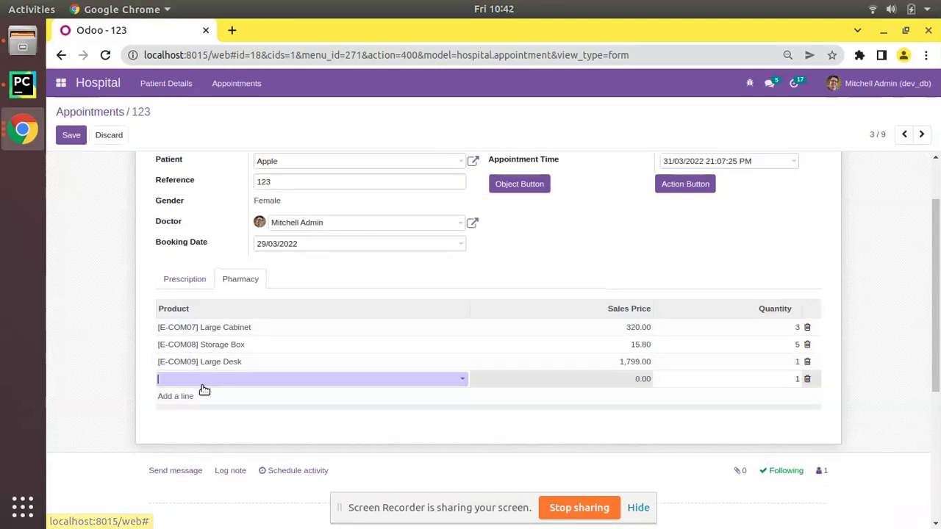
# Change the pharmacy tree's editable="bottom" to editable="top" in the XML
pyautogui.click(22, 85)
pyautogui.doubleClick(591, 200)
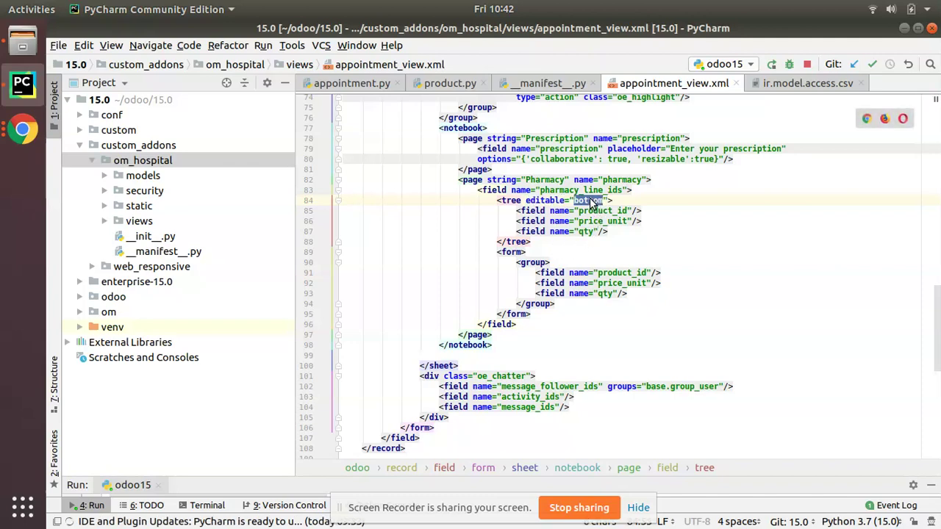
pyautogui.write('top')
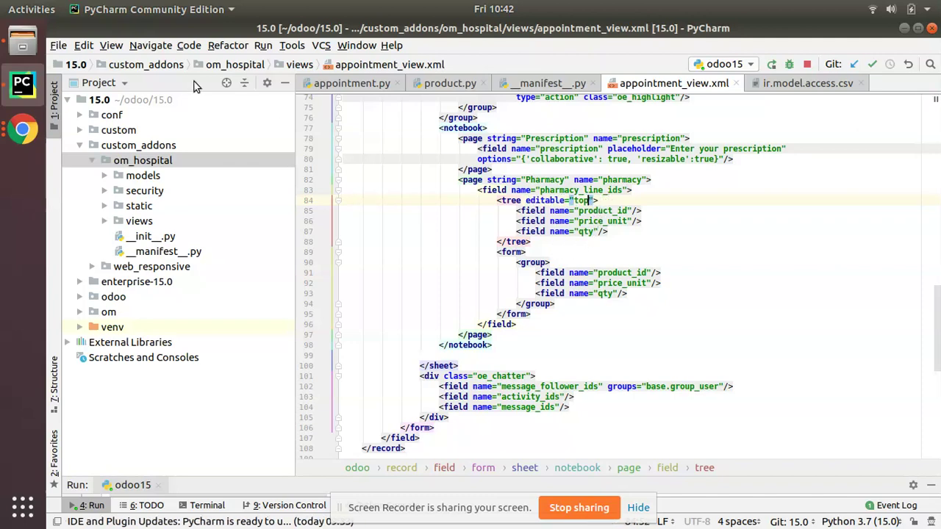
pyautogui.click(22, 129)
pyautogui.click(107, 105)
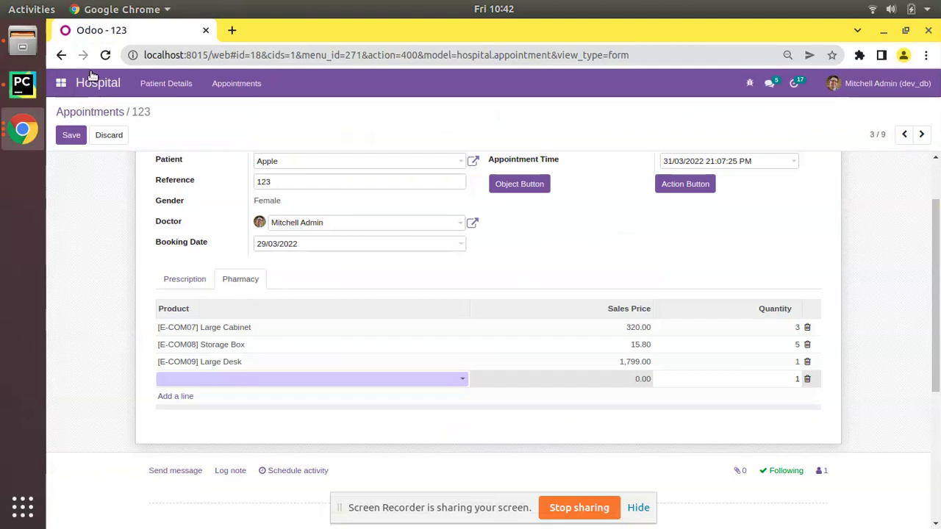
# Open the appointment form view's XML via Debug > Edit View: Form
pyautogui.rightClick(103, 31)
pyautogui.click(750, 83)
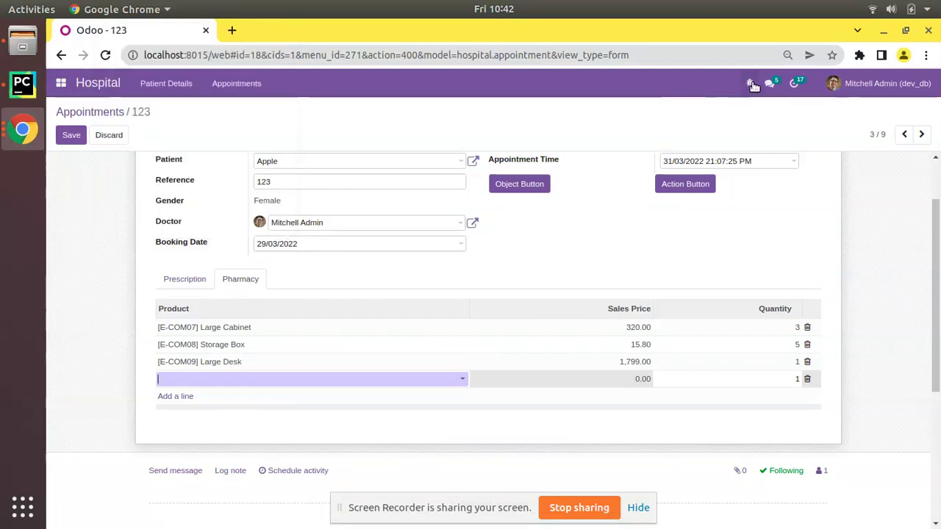
pyautogui.click(662, 386)
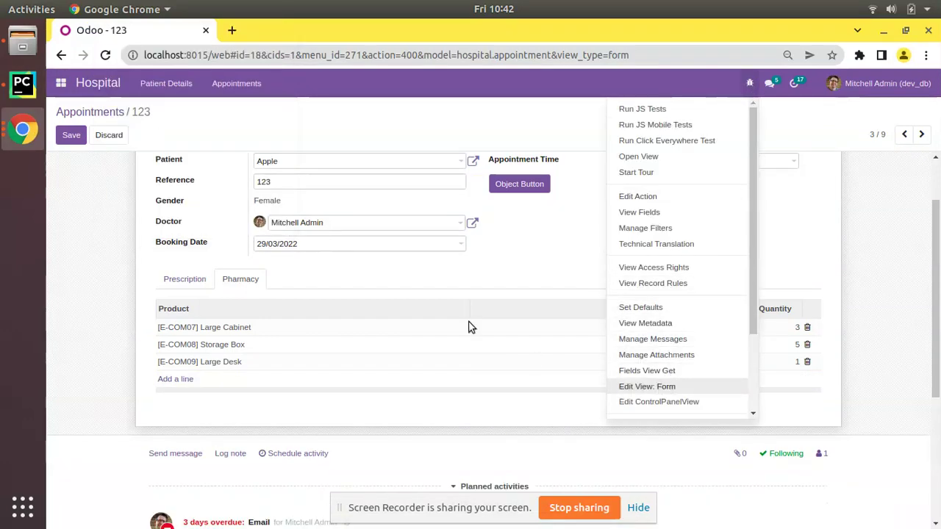
pyautogui.scroll(-10, 472, 360)
pyautogui.scroll(-1, 472, 360)
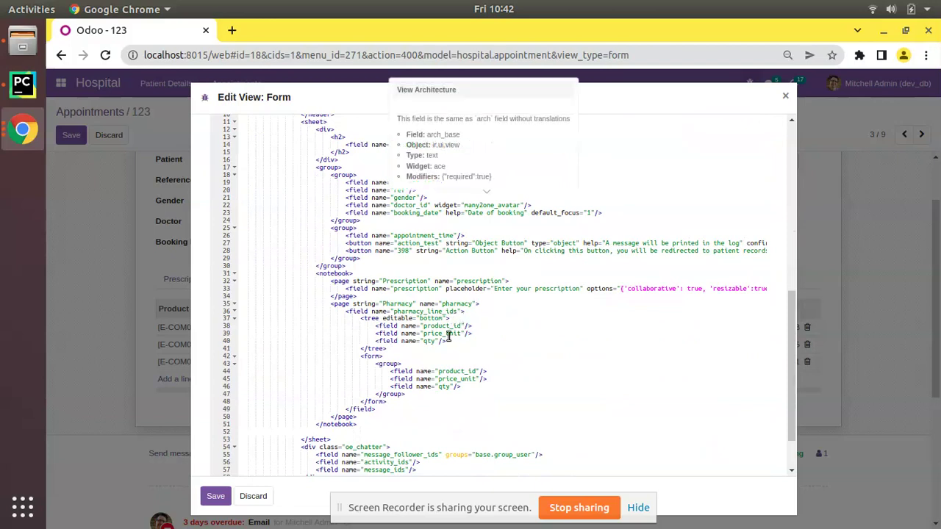
# Replace bottom with top in the line 37 editable setting, save, reload and re-edit
pyautogui.click(424, 317)
pyautogui.doubleClick(432, 317)
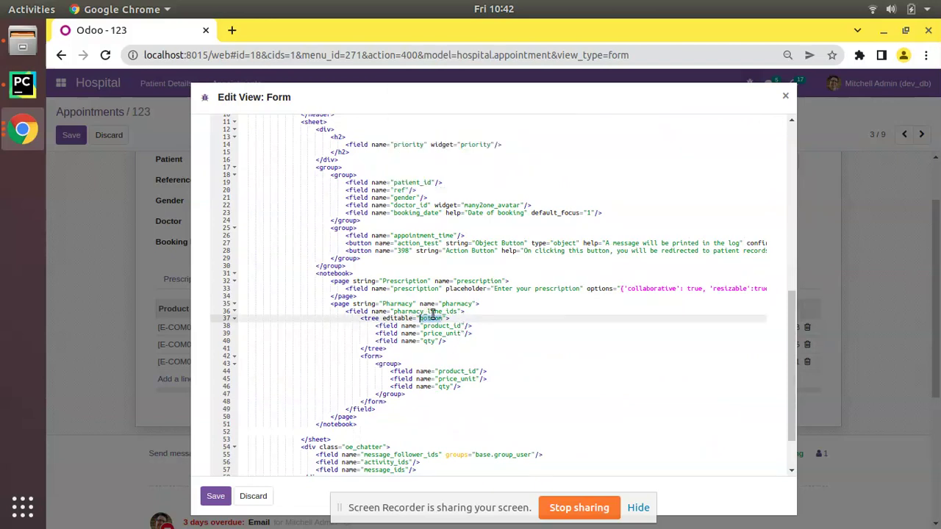
pyautogui.press('BackSpace')
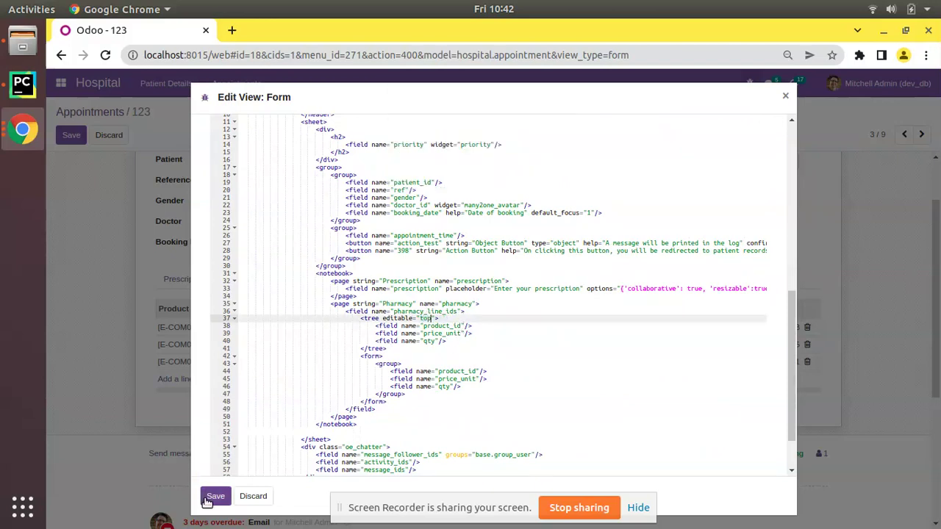
pyautogui.click(214, 497)
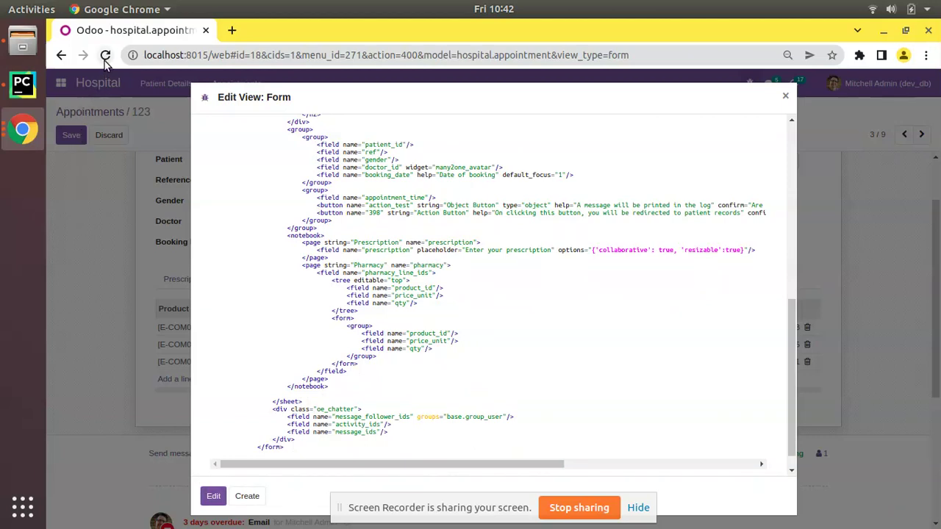
pyautogui.click(106, 55)
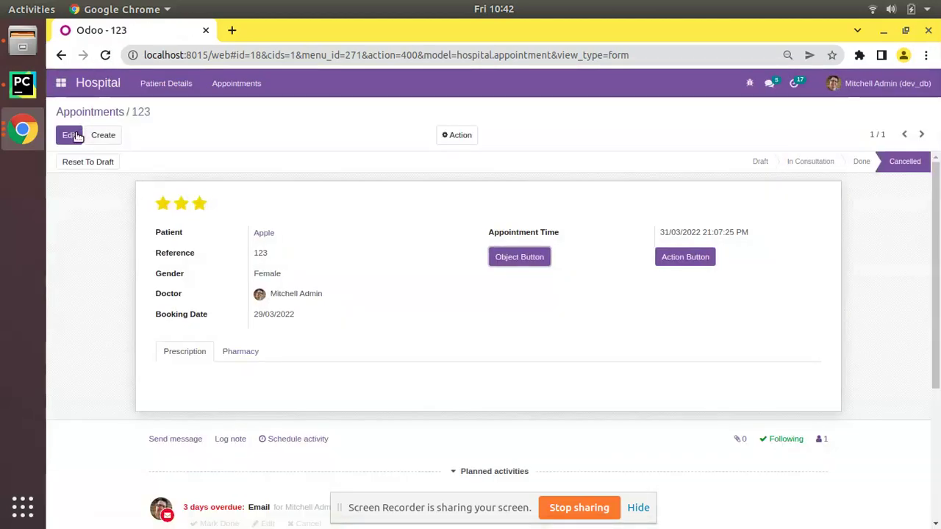
pyautogui.click(74, 136)
# Add Customizable Desk (Custom, White) at 750.00 as a pharmacy line and save
pyautogui.click(233, 347)
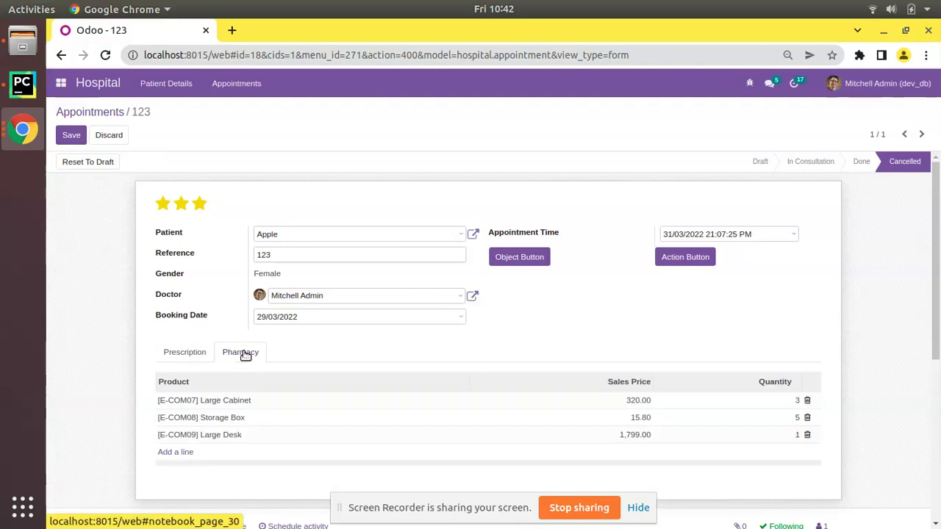
pyautogui.scroll(-3, 174, 378)
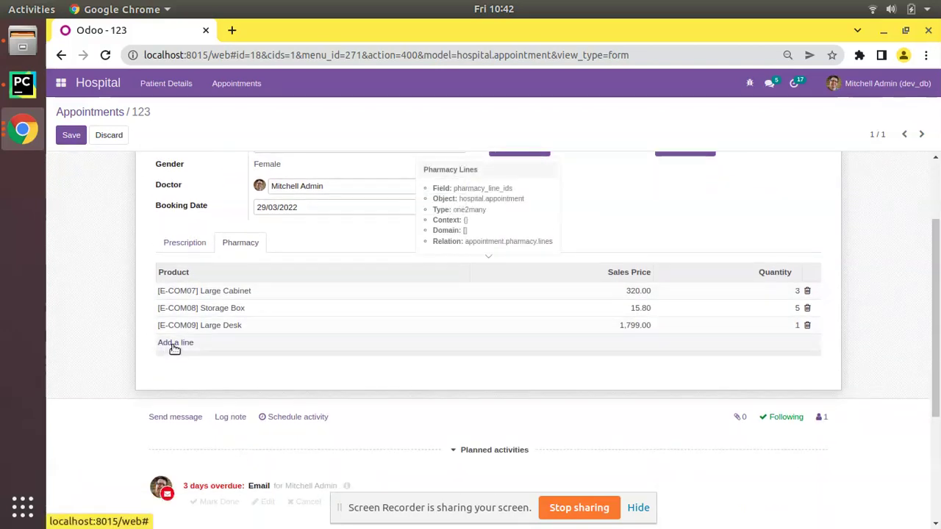
pyautogui.click(175, 346)
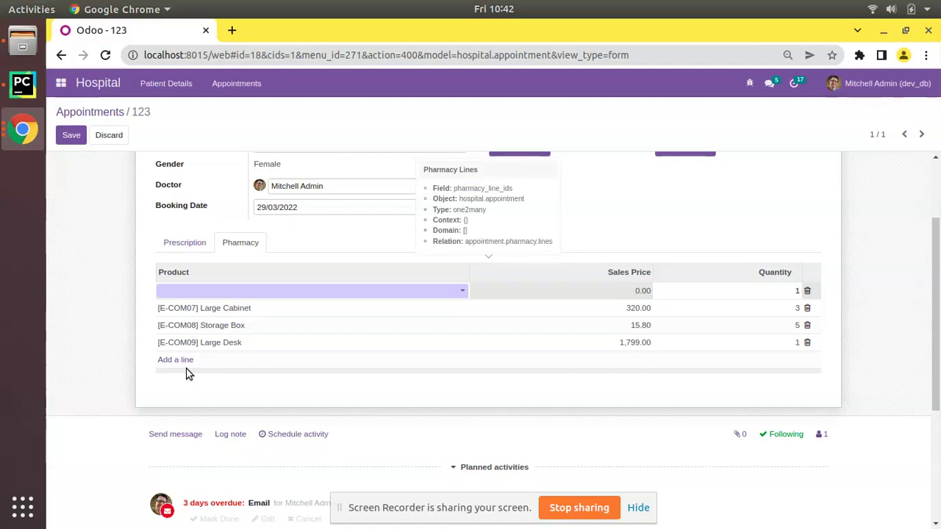
pyautogui.click(217, 296)
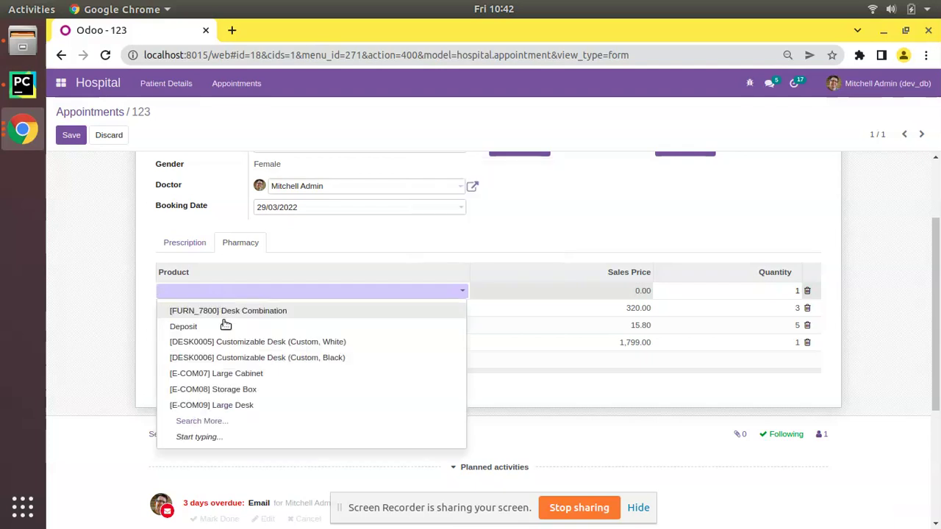
pyautogui.click(233, 339)
pyautogui.click(111, 312)
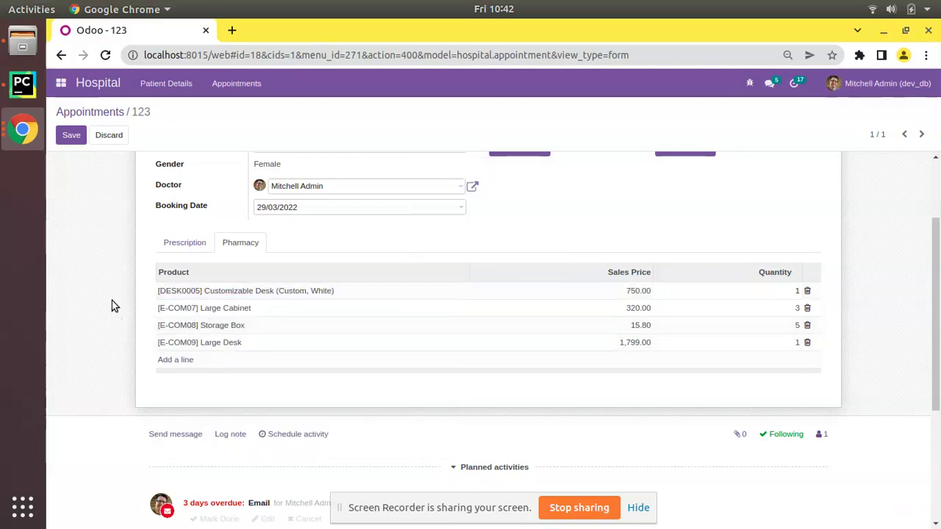
pyautogui.click(68, 135)
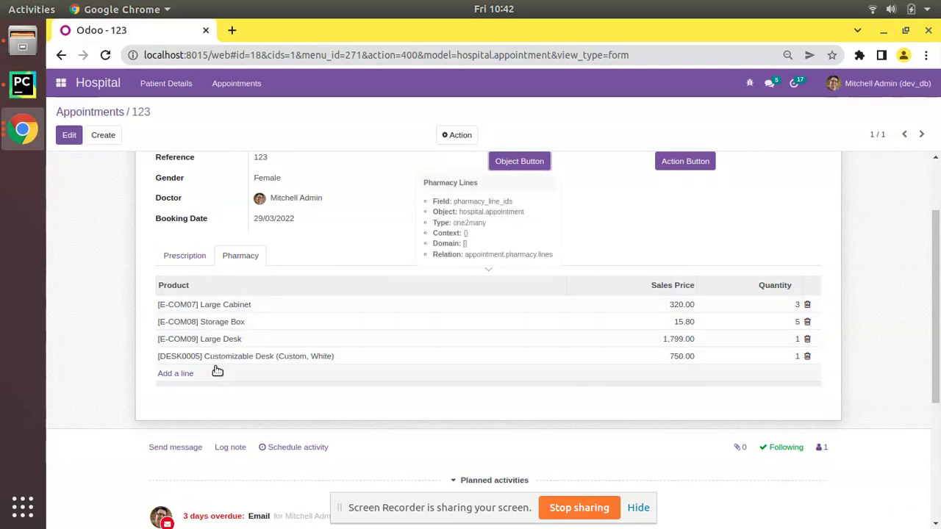
# Re-edit appointment 123 and add another pharmacy line, now inserted at the top
pyautogui.click(68, 135)
pyautogui.click(175, 374)
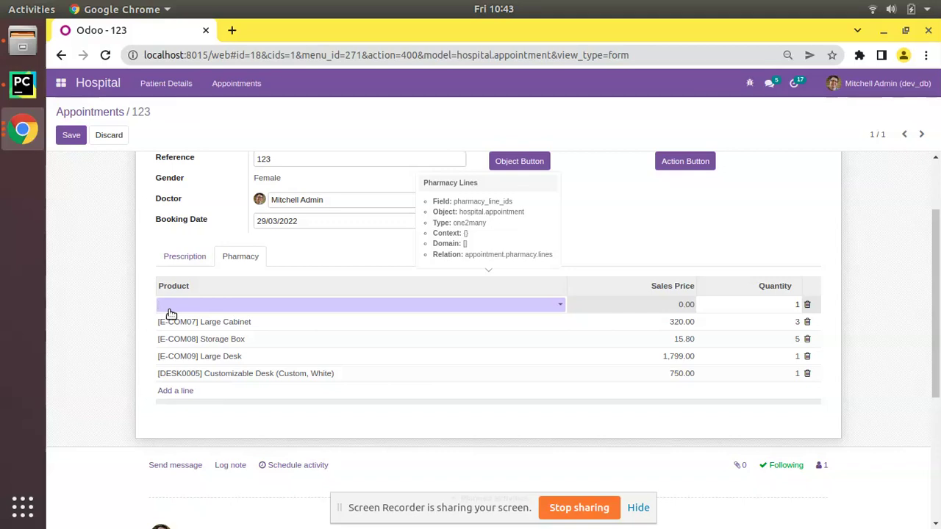
pyautogui.click(750, 83)
# Delete editable="top" from the pharmacy tree on line 37, save the view and reload
pyautogui.scroll(-3, 676, 309)
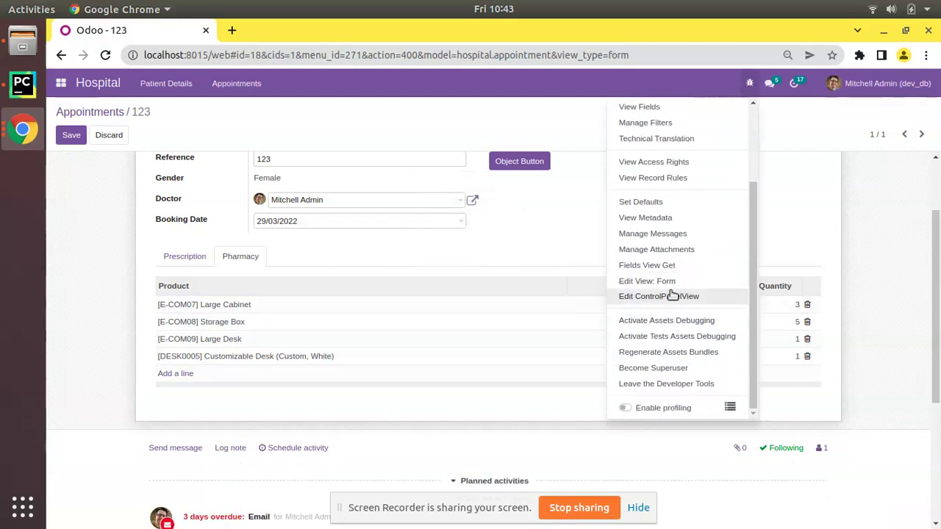
pyautogui.click(673, 285)
pyautogui.scroll(-3, 441, 338)
pyautogui.scroll(-3, 435, 342)
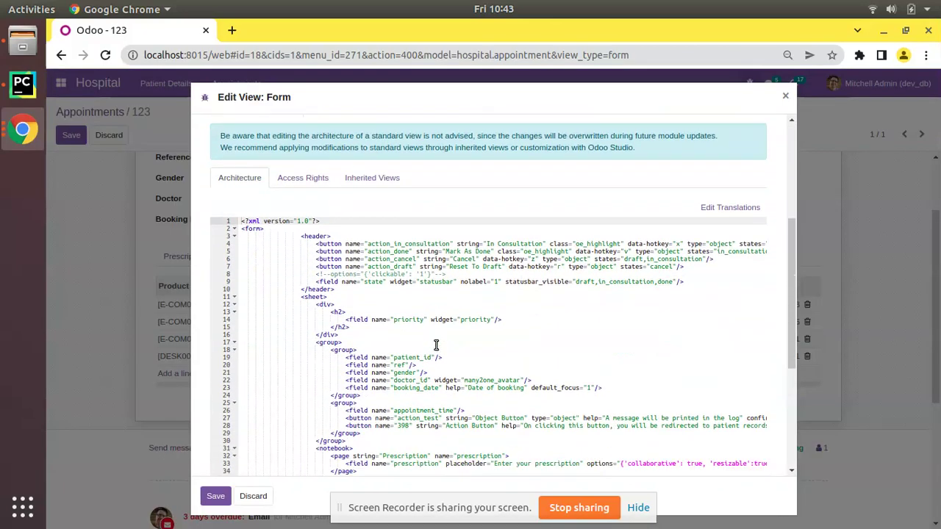
pyautogui.scroll(-3, 444, 354)
pyautogui.scroll(-3, 444, 354)
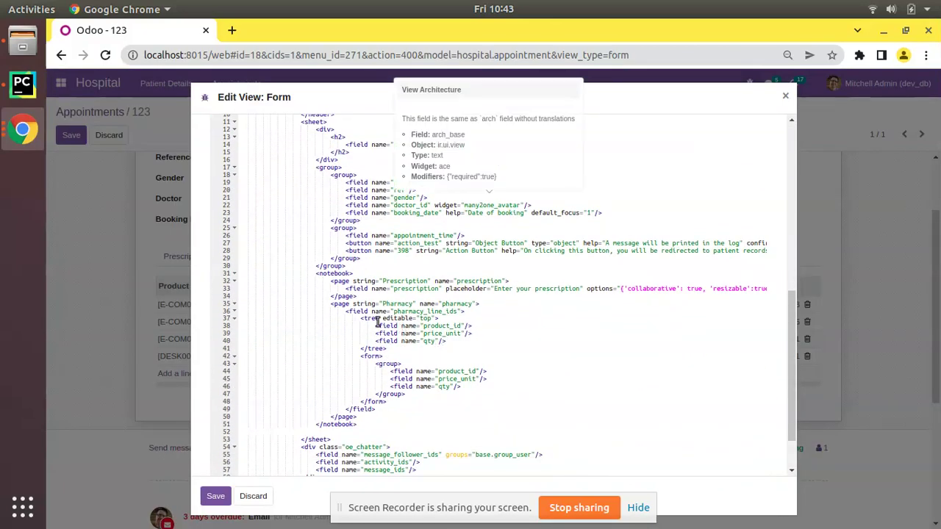
pyautogui.moveTo(382, 321); pyautogui.dragTo(439, 316)
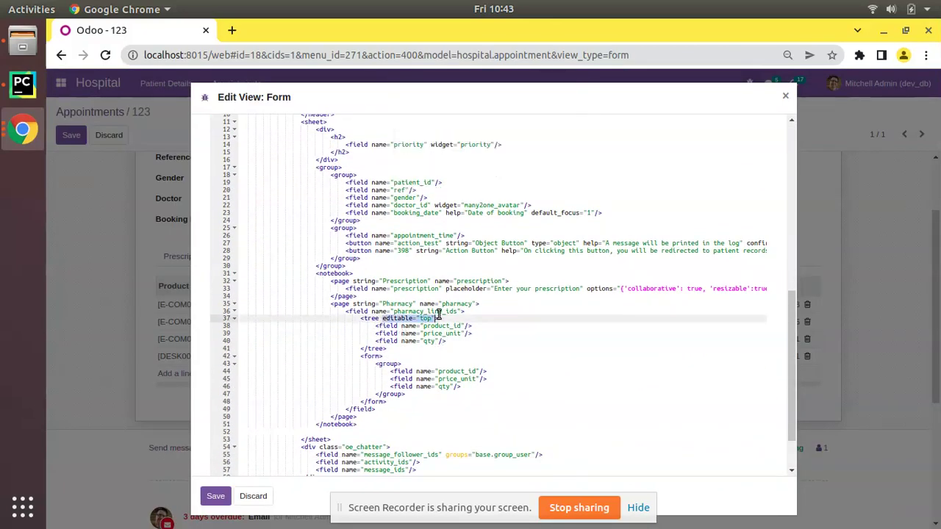
pyautogui.press('BackSpace')
pyautogui.press('BackSpace')
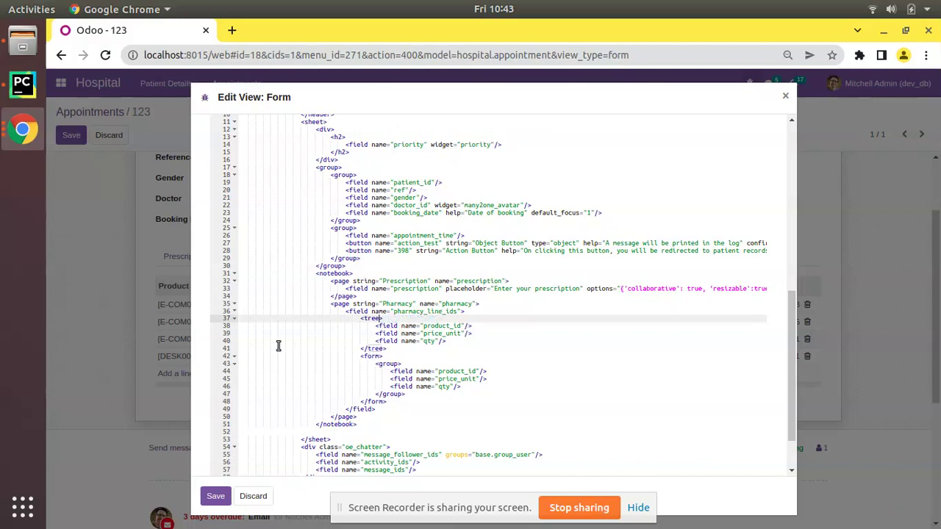
pyautogui.click(214, 496)
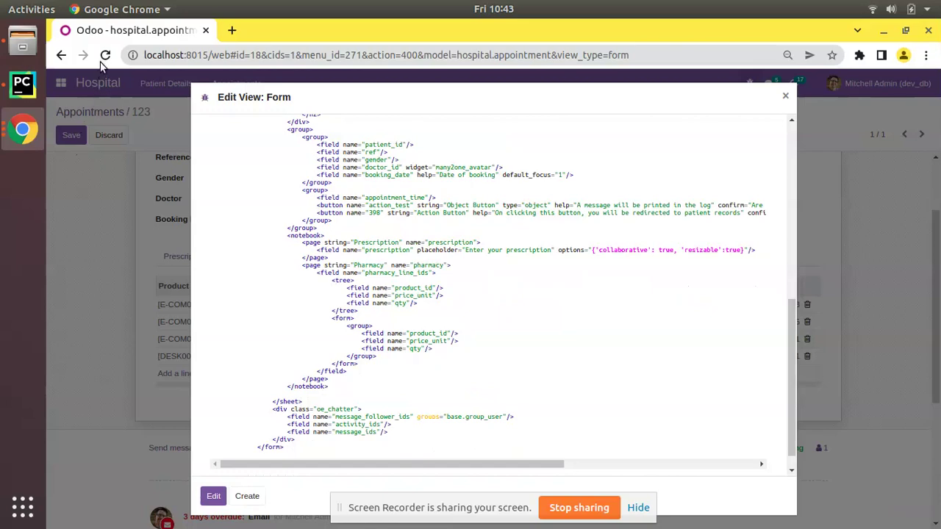
pyautogui.click(103, 60)
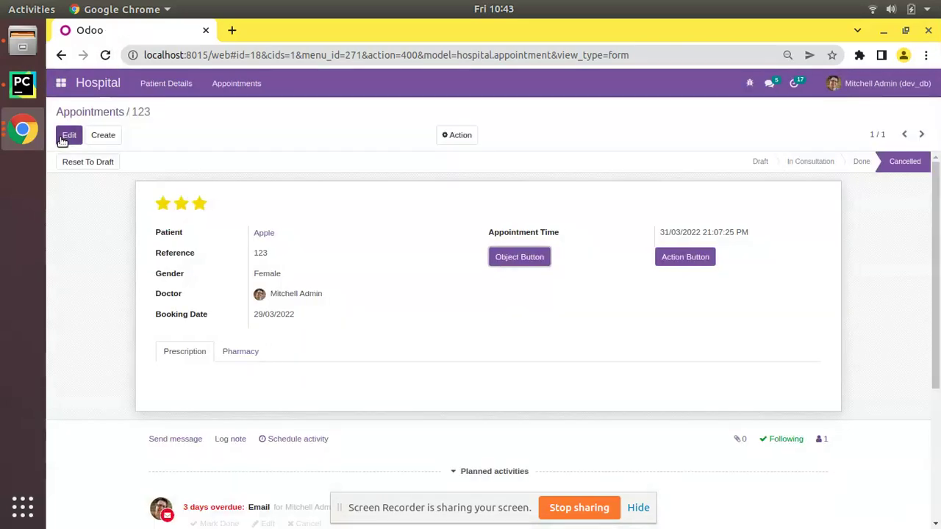
# Edit appointment 123 and add a pharmacy line, bringing up the Create Pharmacy Lines popup
pyautogui.click(68, 137)
pyautogui.click(236, 355)
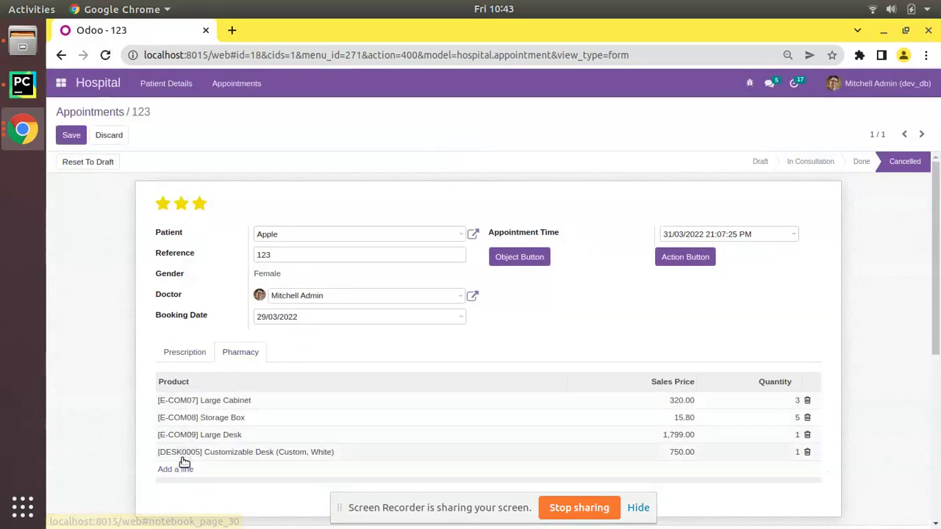
pyautogui.click(183, 470)
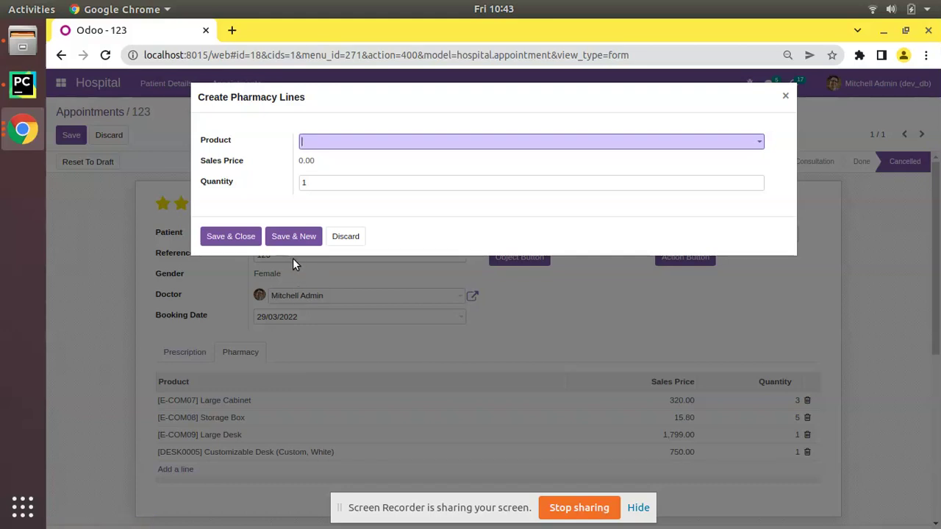